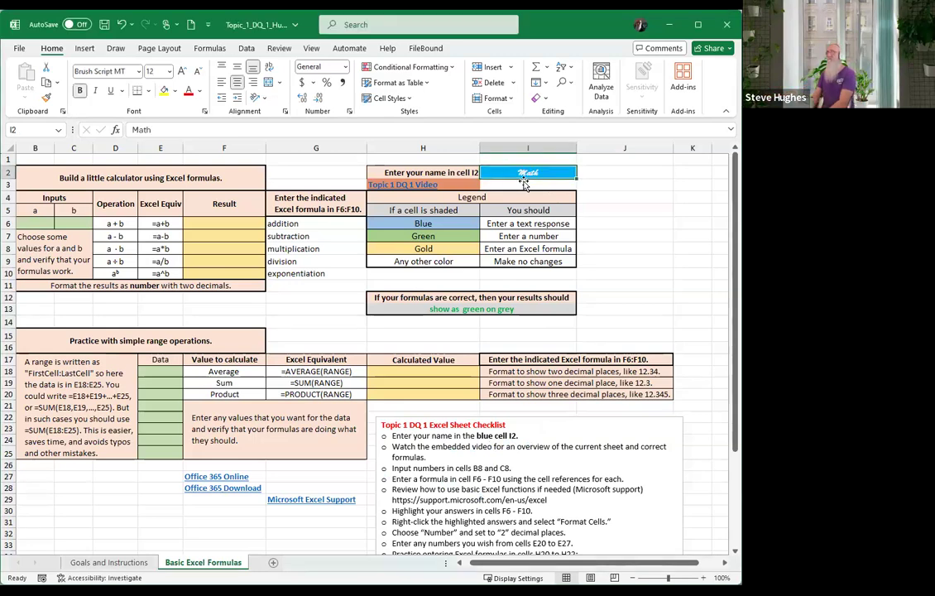
Enter your own name in the blue name cell I2
type("Math")
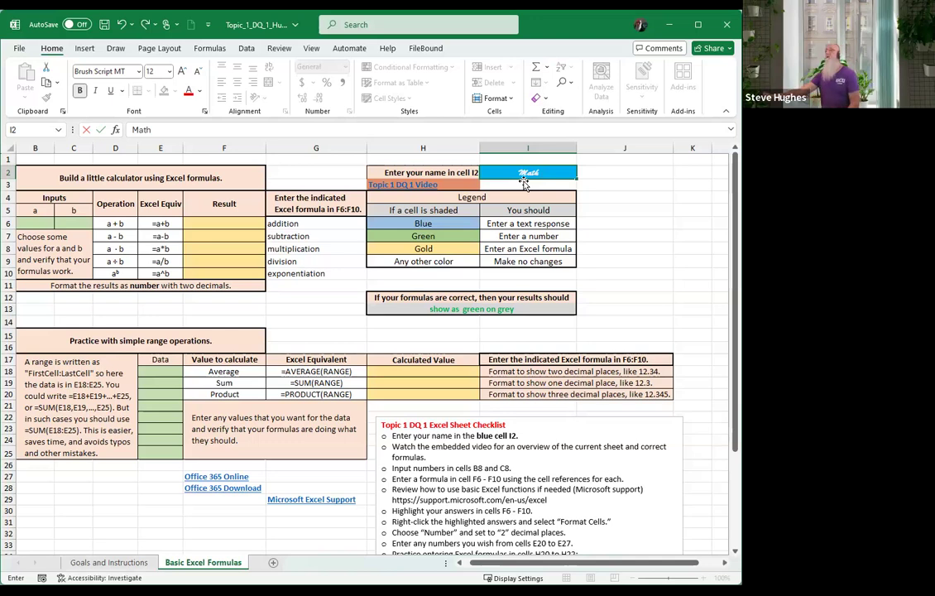
type(" Whisperer")
key("Return")
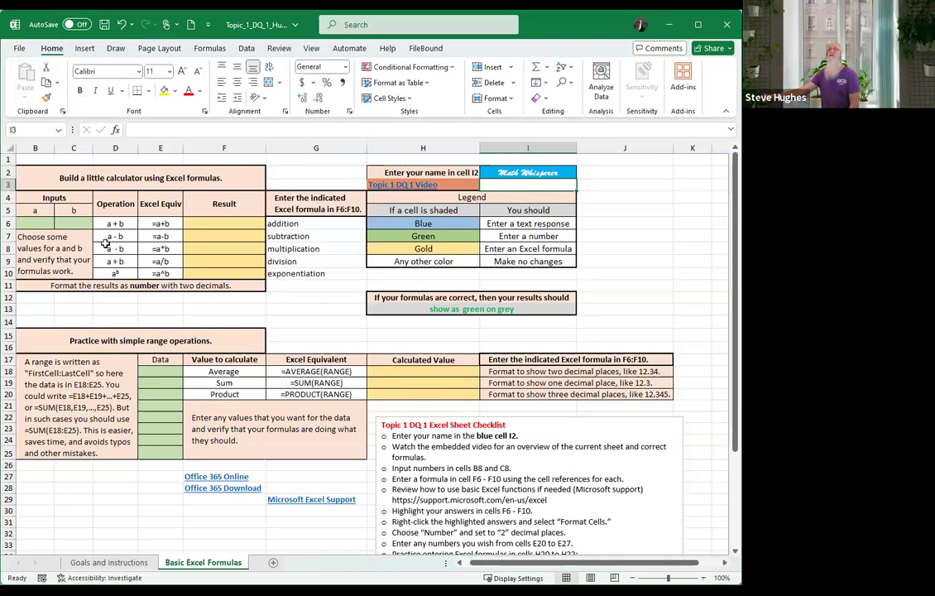
Enter 3 for a in B6 and 5 for b in C6
left_click(32, 212)
left_click(33, 224)
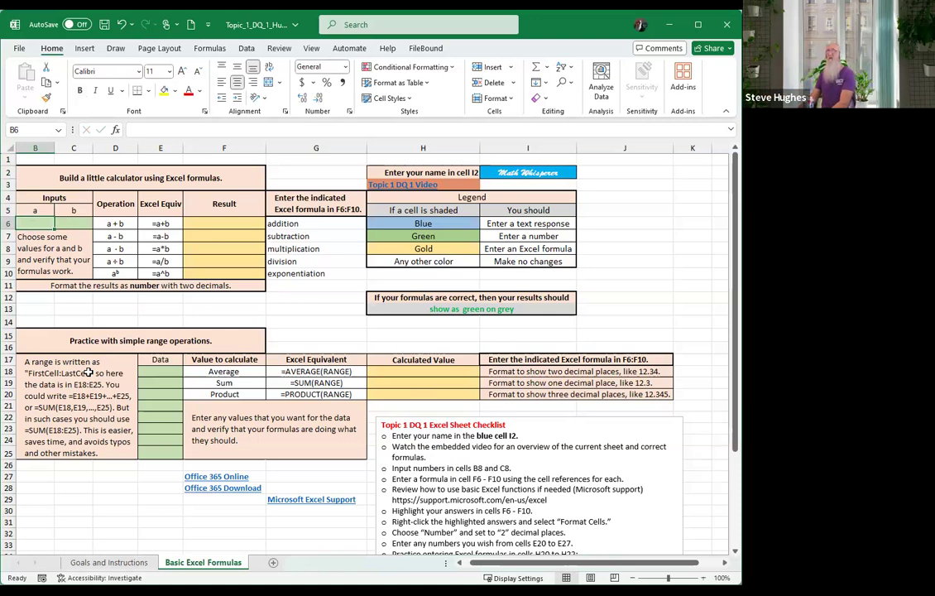
type("3")
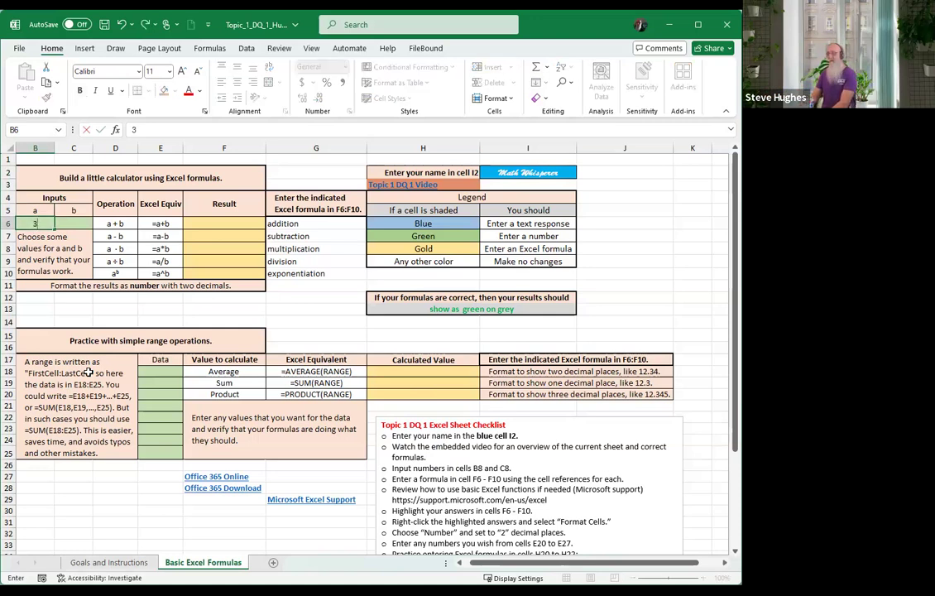
key("Tab")
type("5")
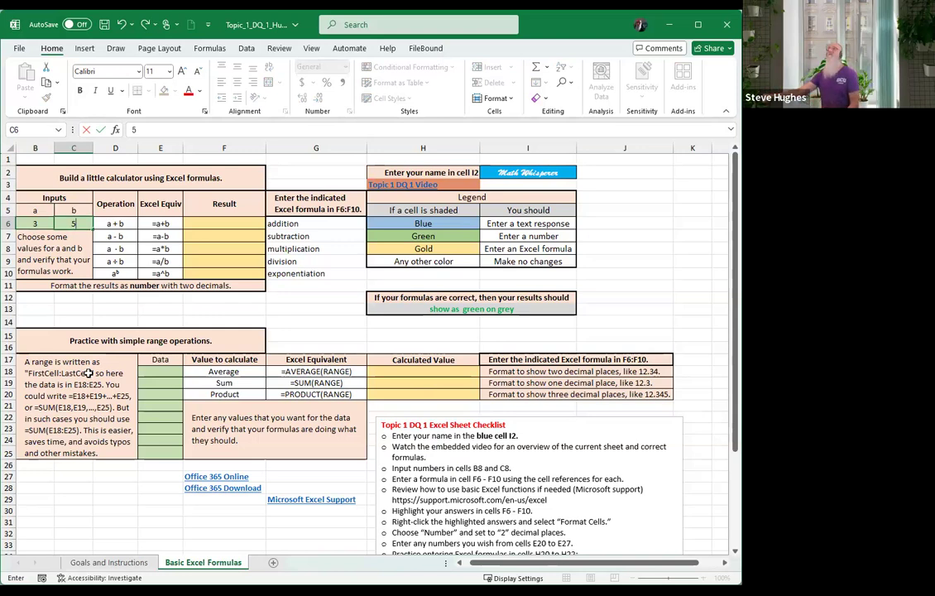
left_click(230, 223)
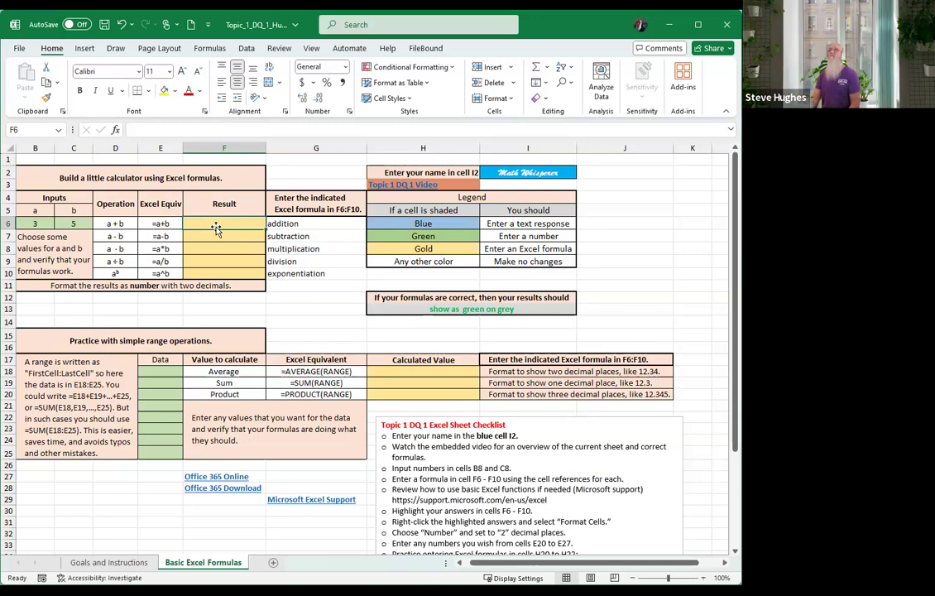
Enter the formula =B6+C6 in F6 so it shows 8
type("=")
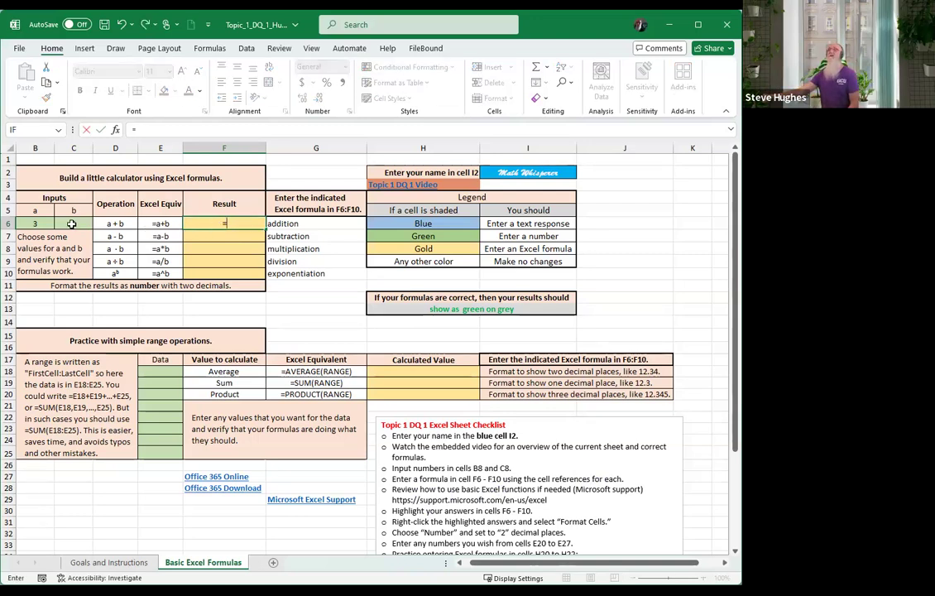
left_click(36, 223)
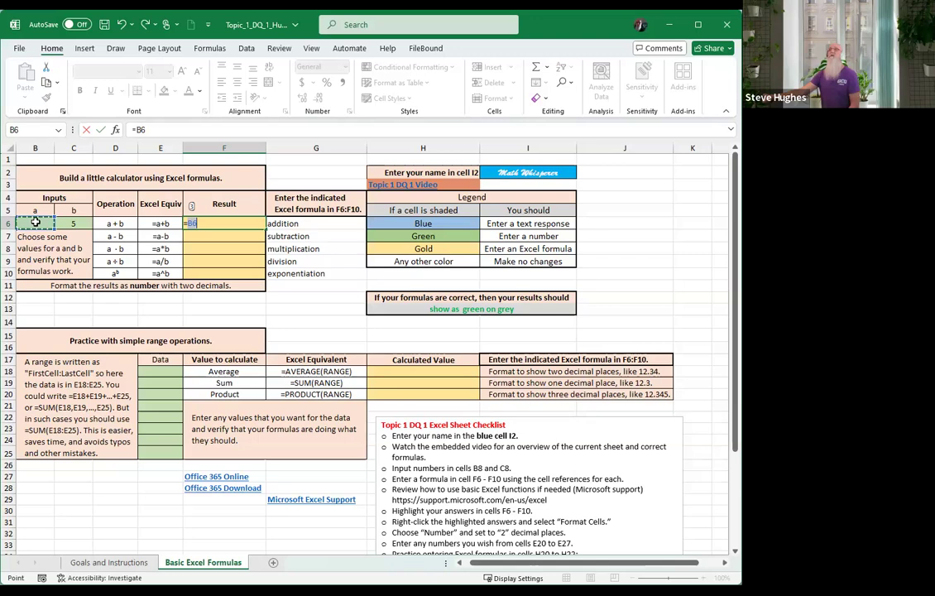
type("+")
left_click(75, 225)
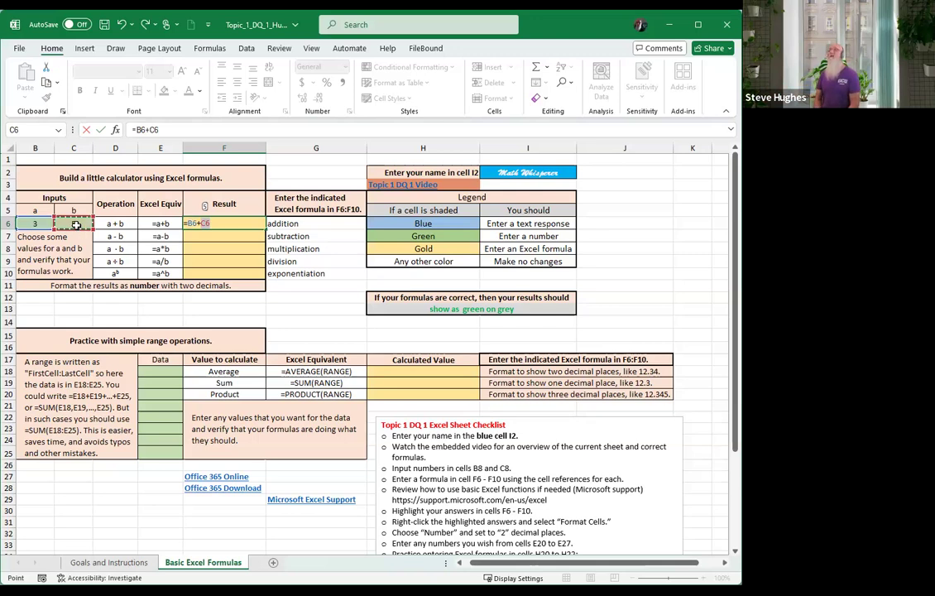
key("Return")
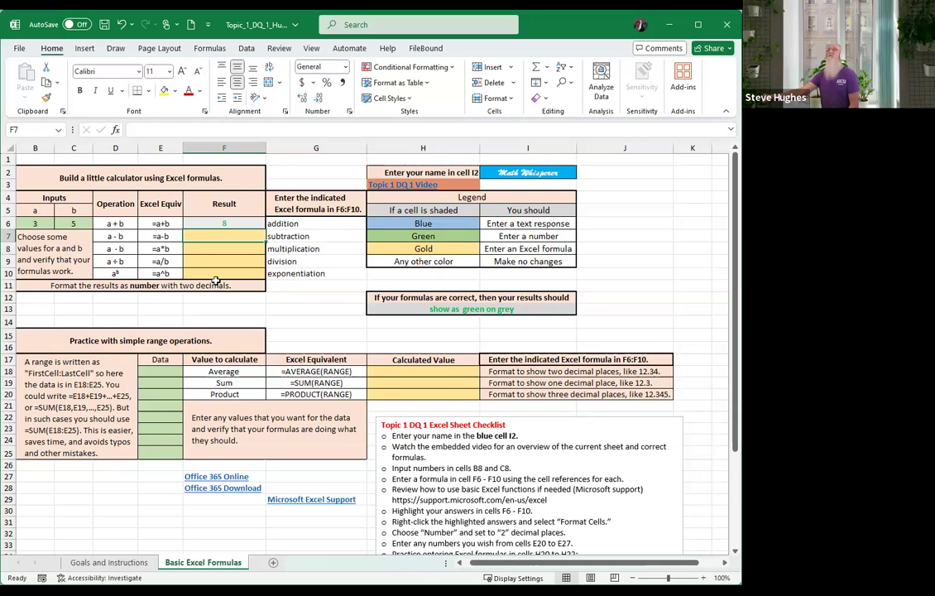
left_click(221, 223)
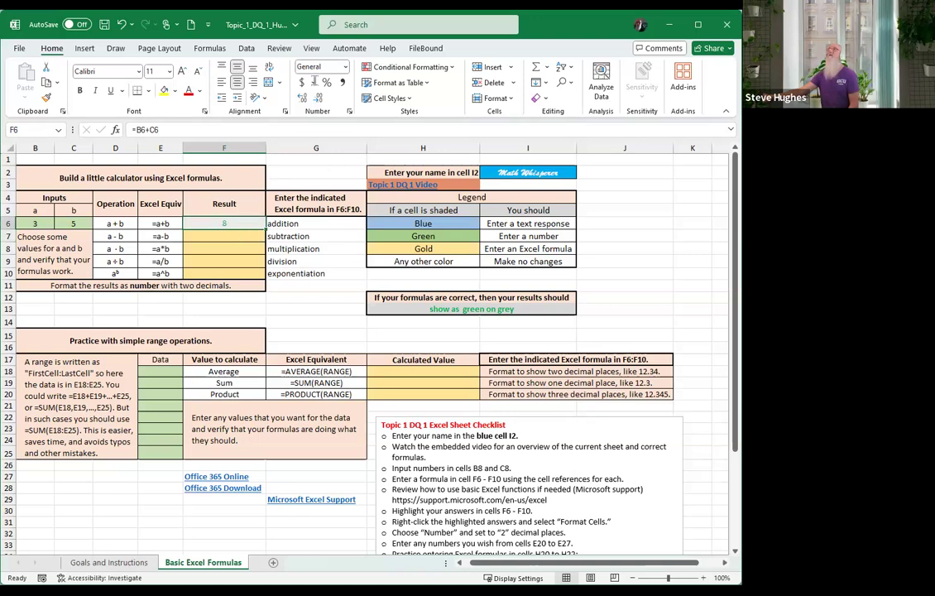
left_click(304, 99)
left_click(304, 98)
left_click(298, 296)
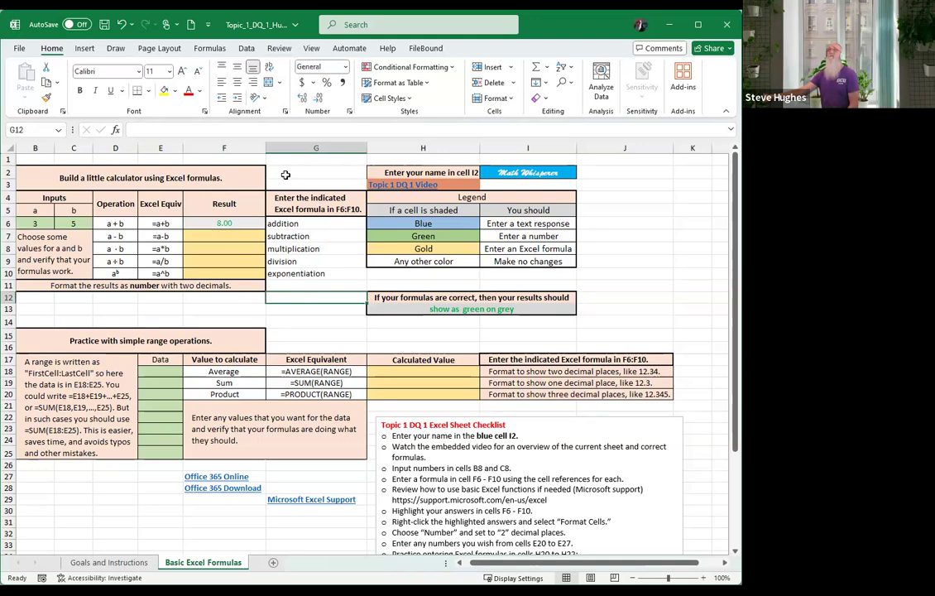
left_click(121, 26)
left_click_drag(226, 223, 227, 268)
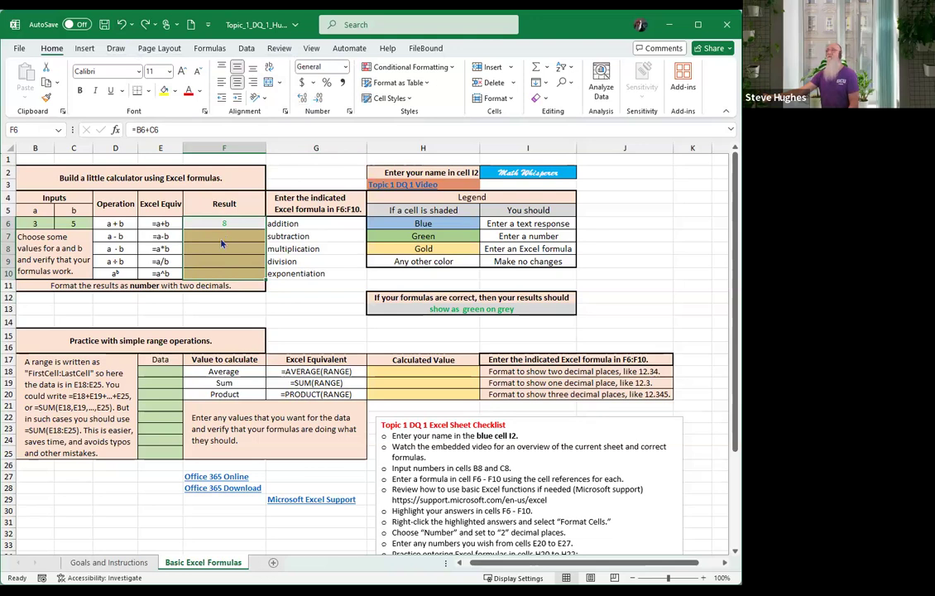
Format F6:F10 as Number with 2 decimal places, so F6 reads 8.00
right_click(222, 244)
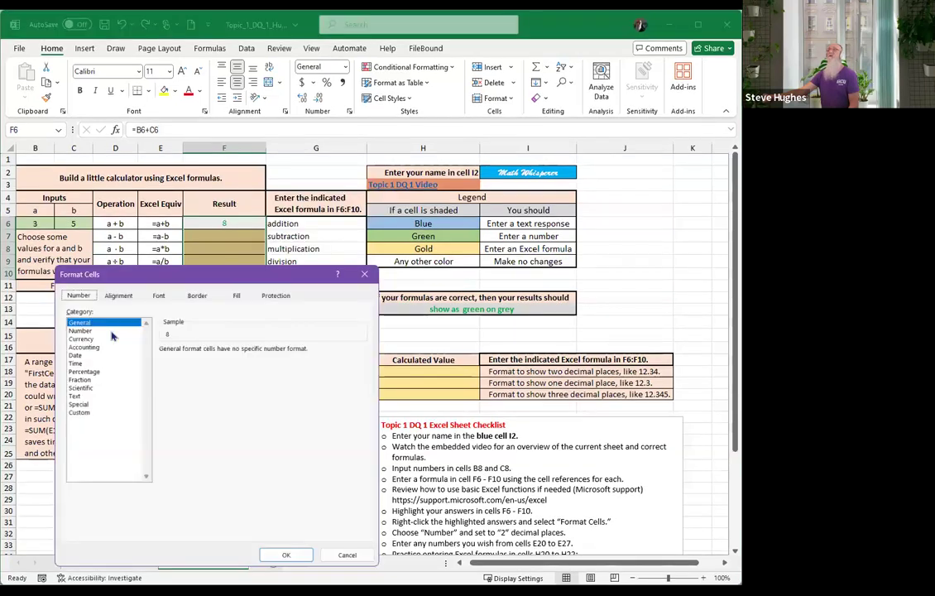
left_click(111, 331)
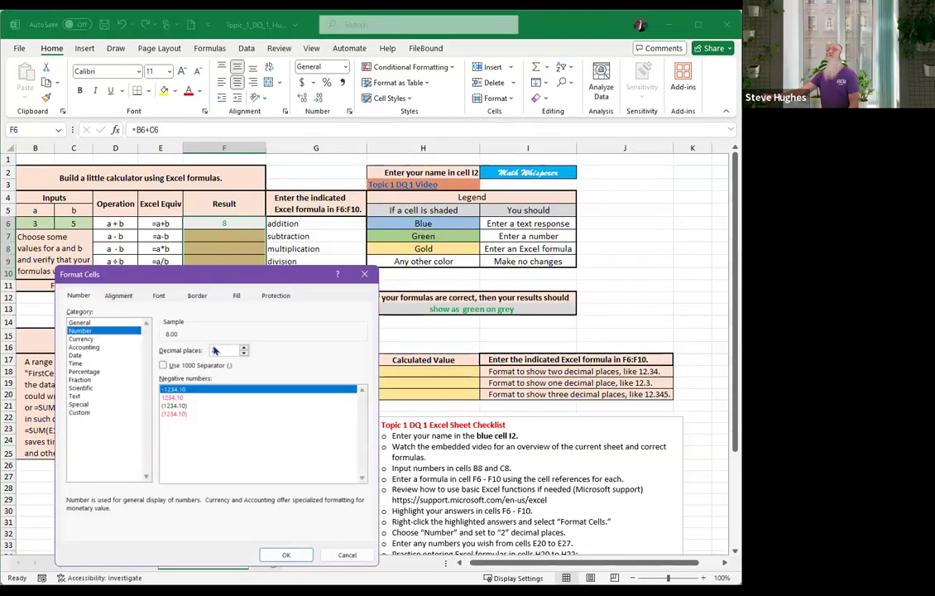
left_click(282, 552)
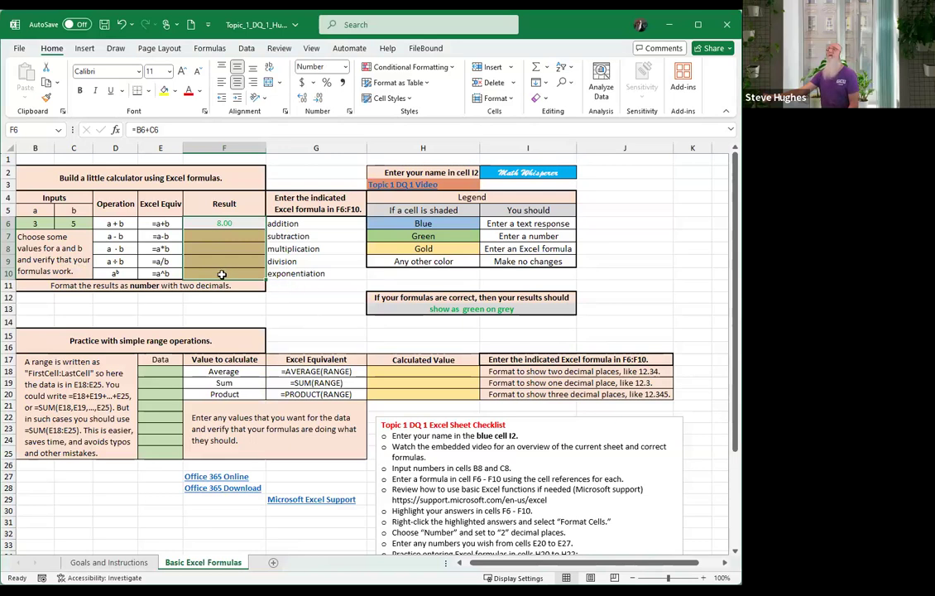
left_click(221, 273)
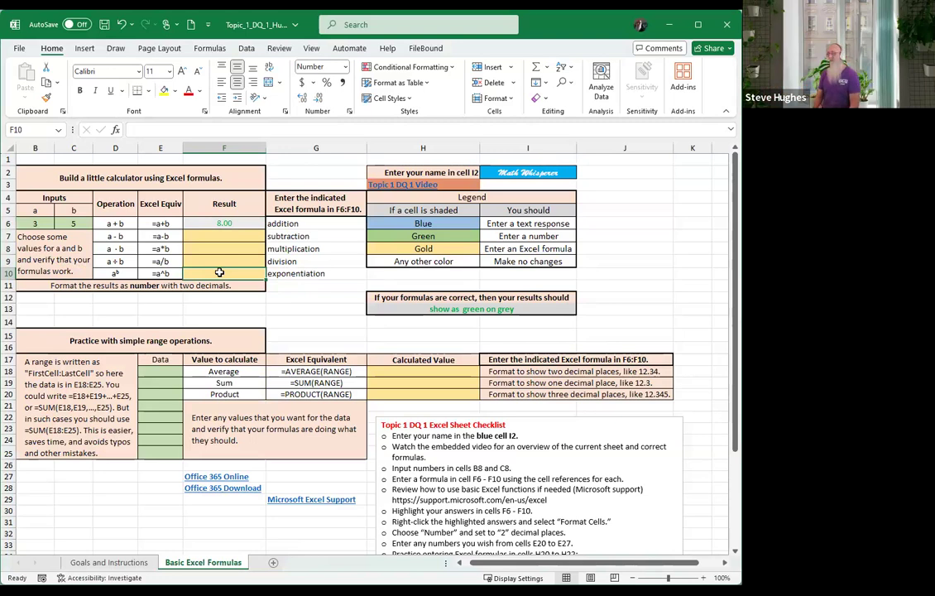
type("=")
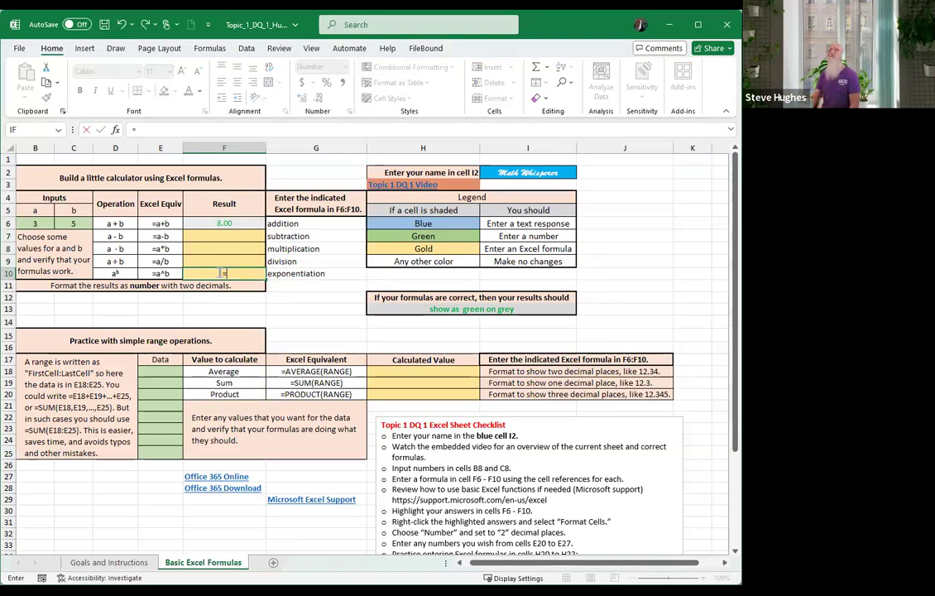
left_click(35, 224)
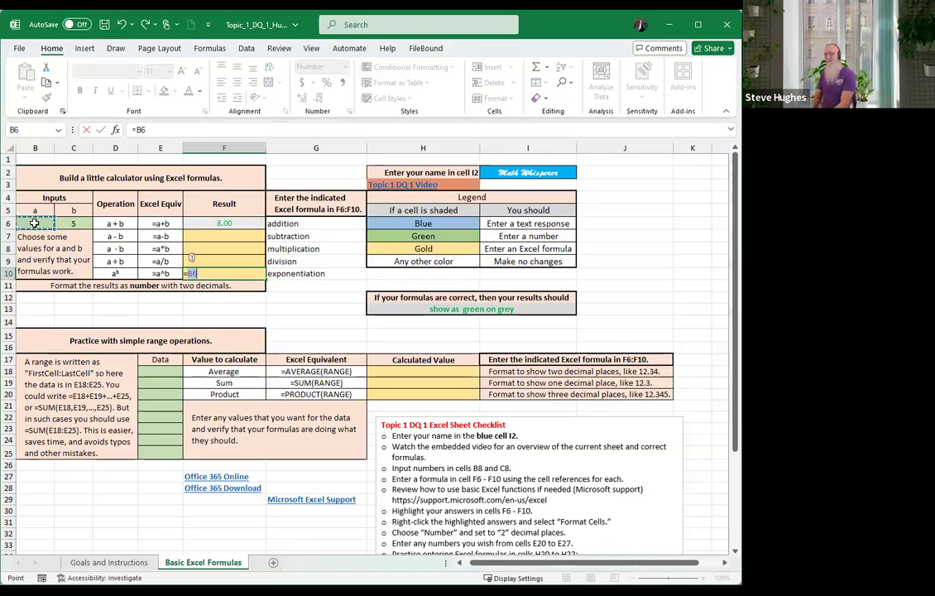
type("^")
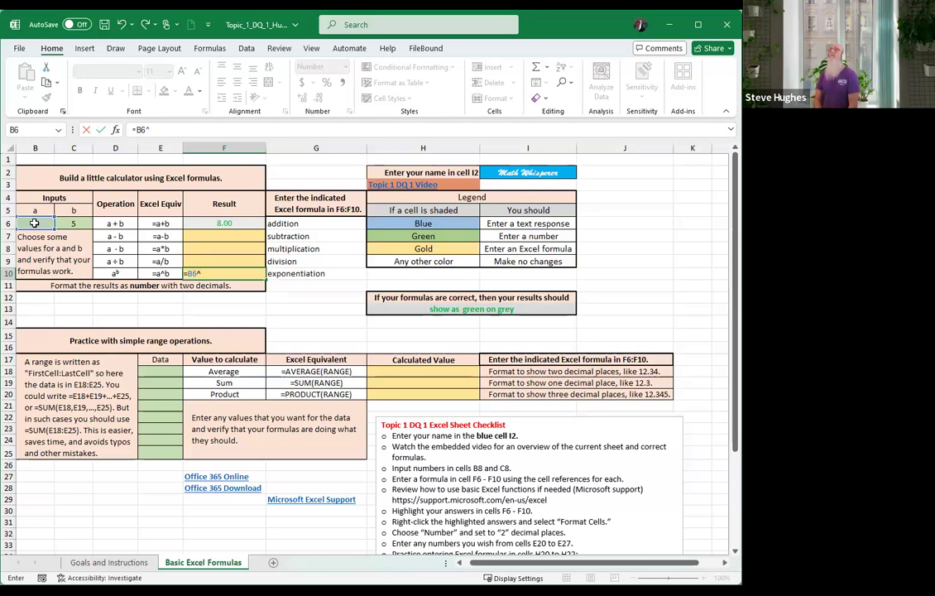
left_click(83, 224)
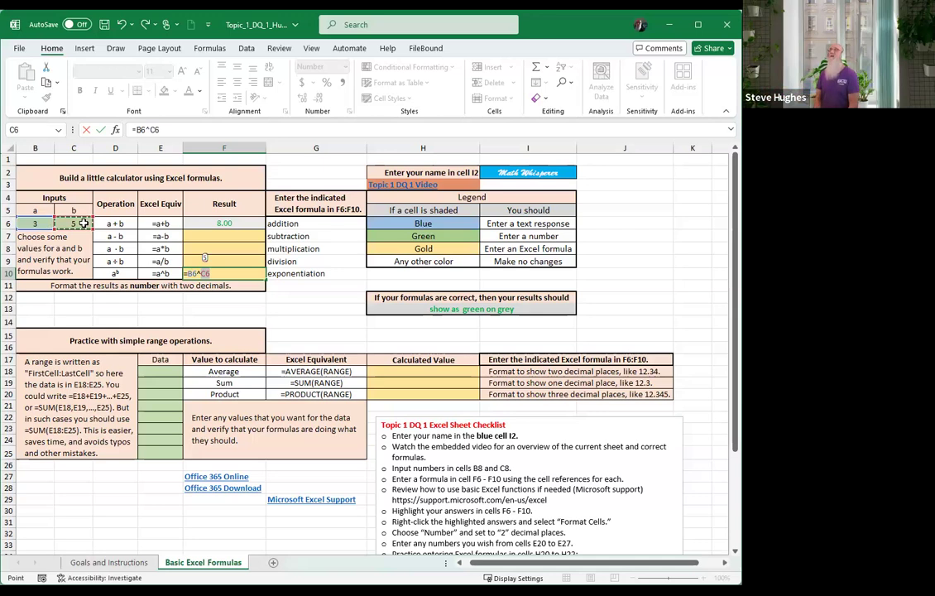
key("Return")
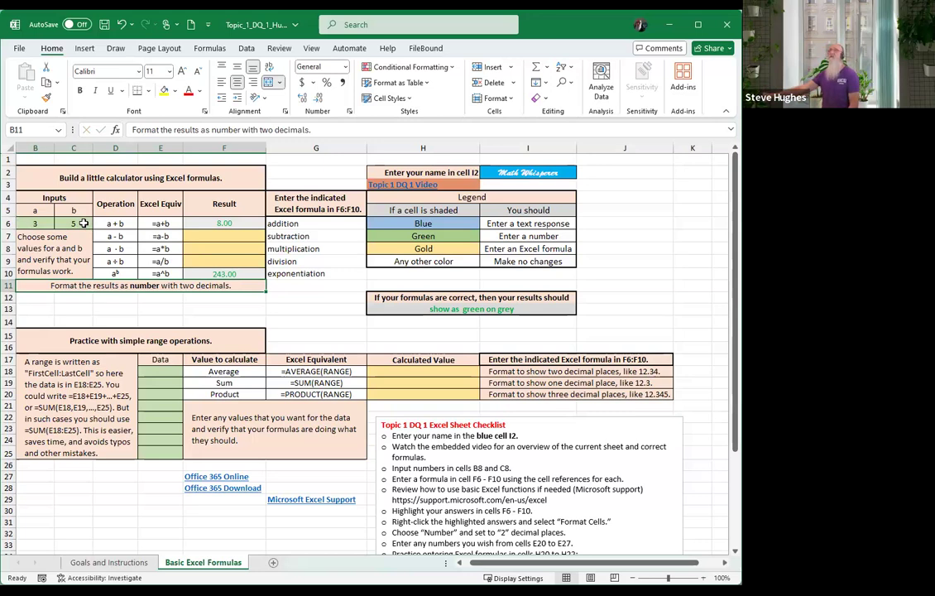
left_click(154, 361)
left_click(152, 370)
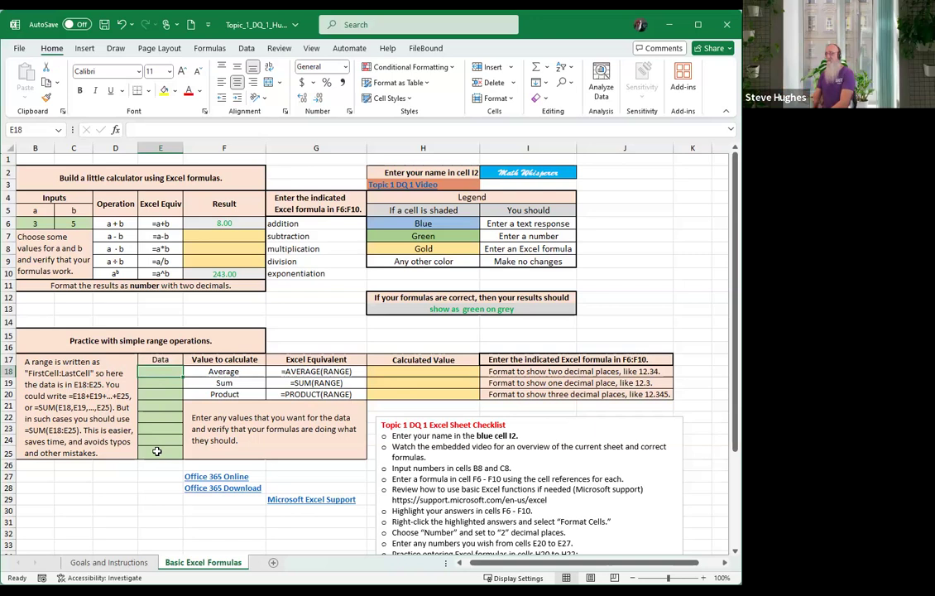
Put -2 in E18 and =E18+3 in E19, then fill it down to E25, ending at 19
type("-")
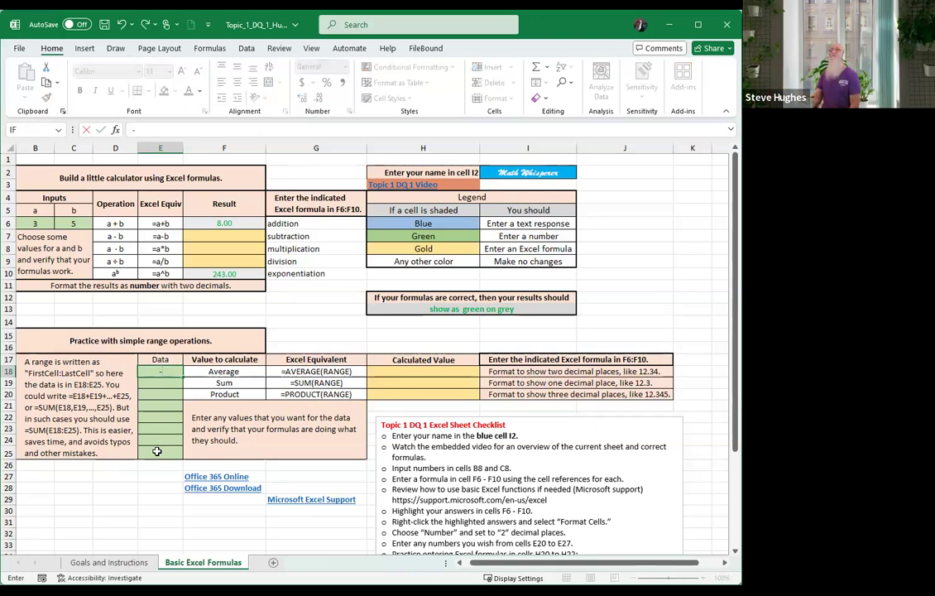
type("2")
key("Return")
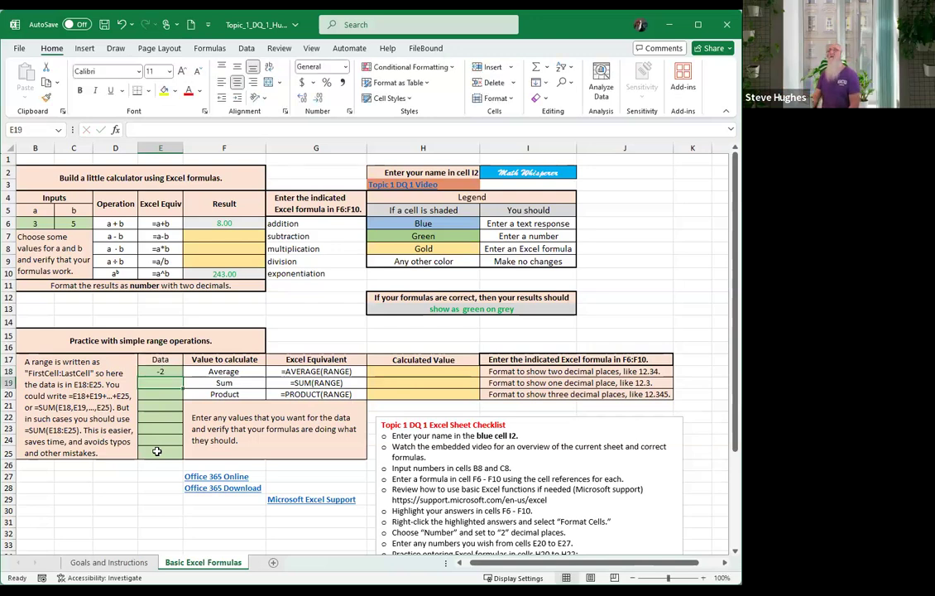
type("=")
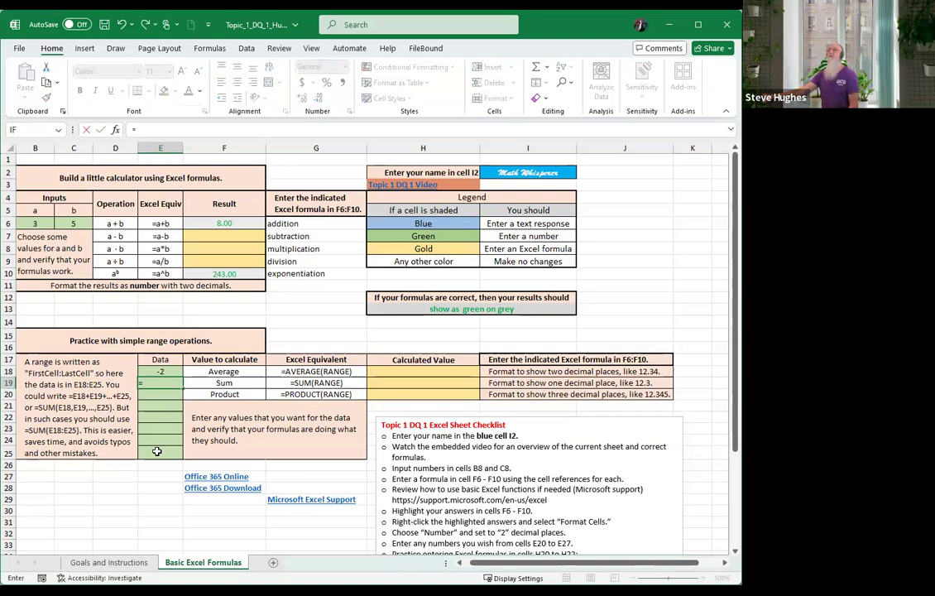
left_click(162, 373)
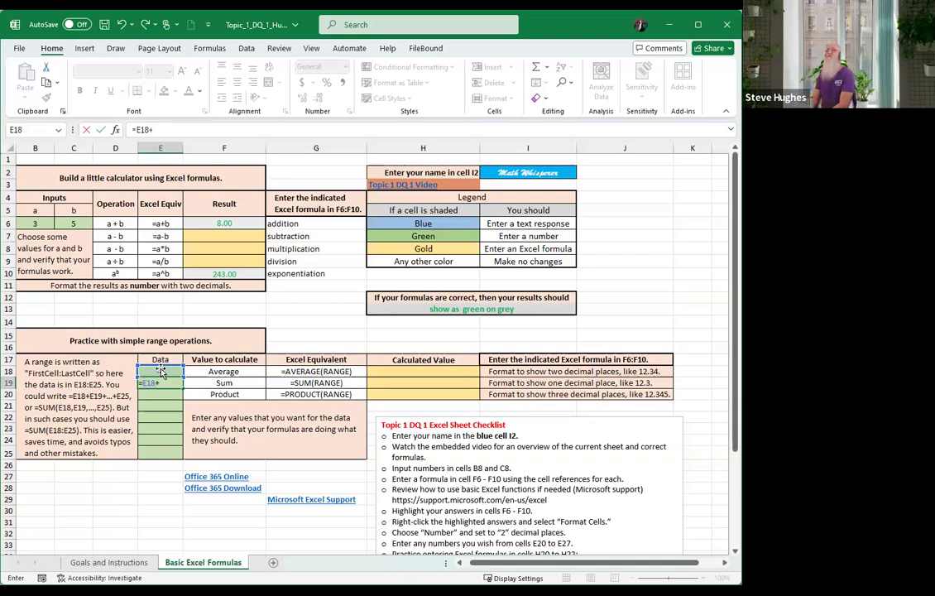
type("+3")
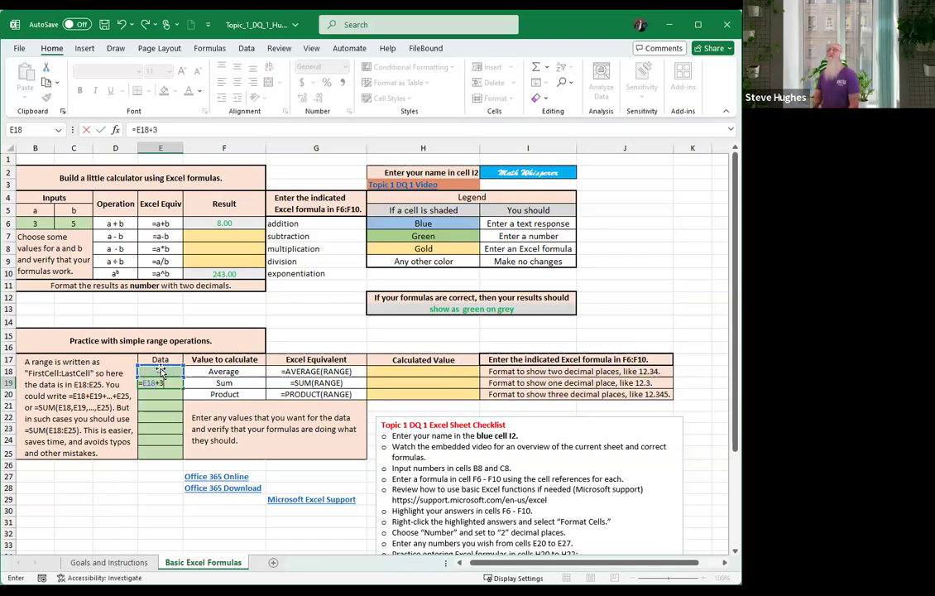
key("Return")
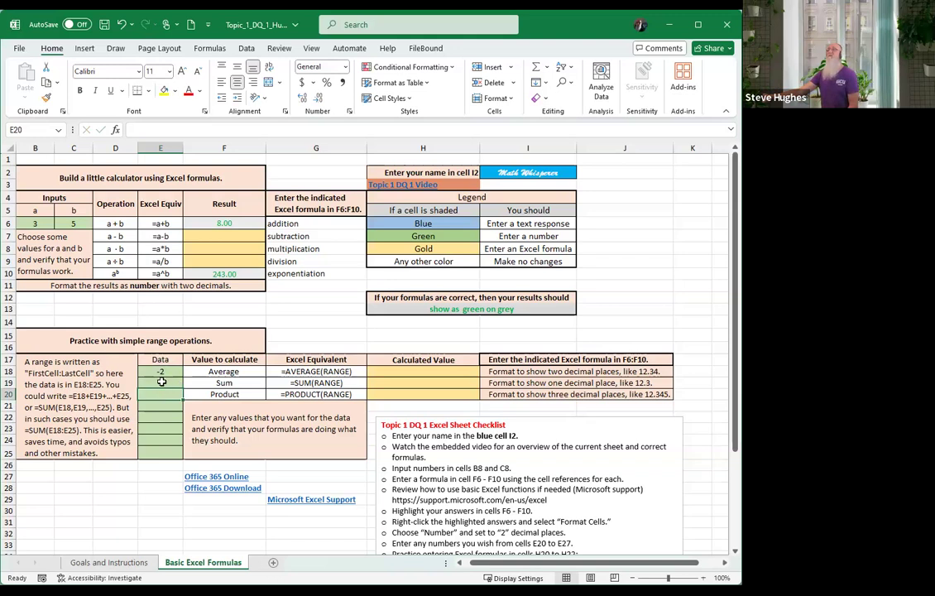
left_click(158, 382)
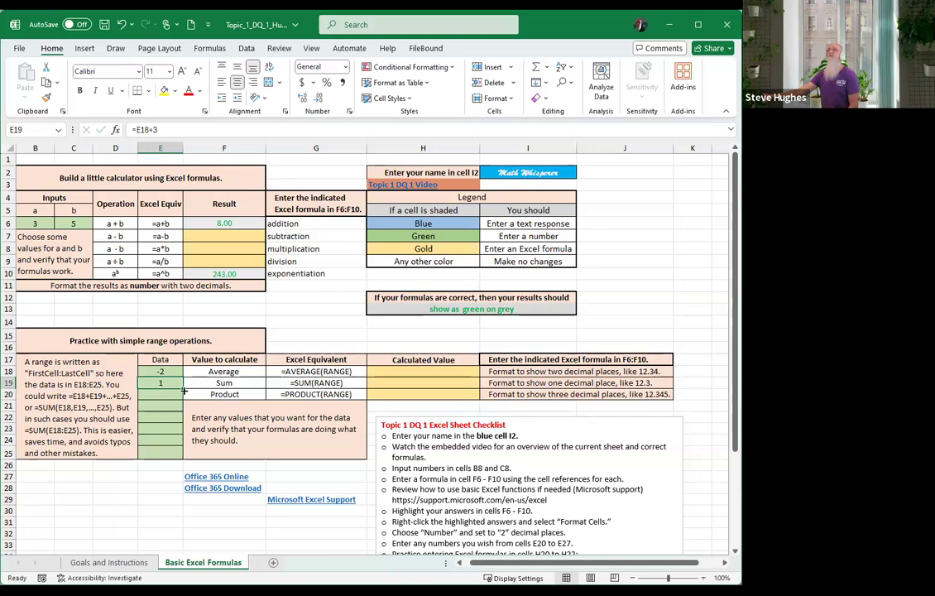
left_click_drag(183, 390, 178, 457)
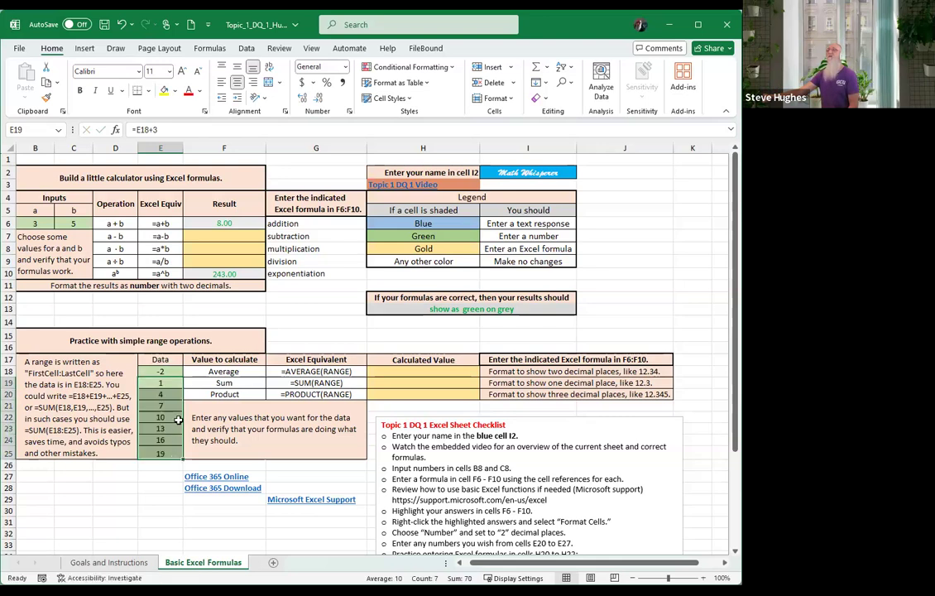
Enter =PRODUCT(E18:E25) in H20, giving -2213120
left_click(166, 381)
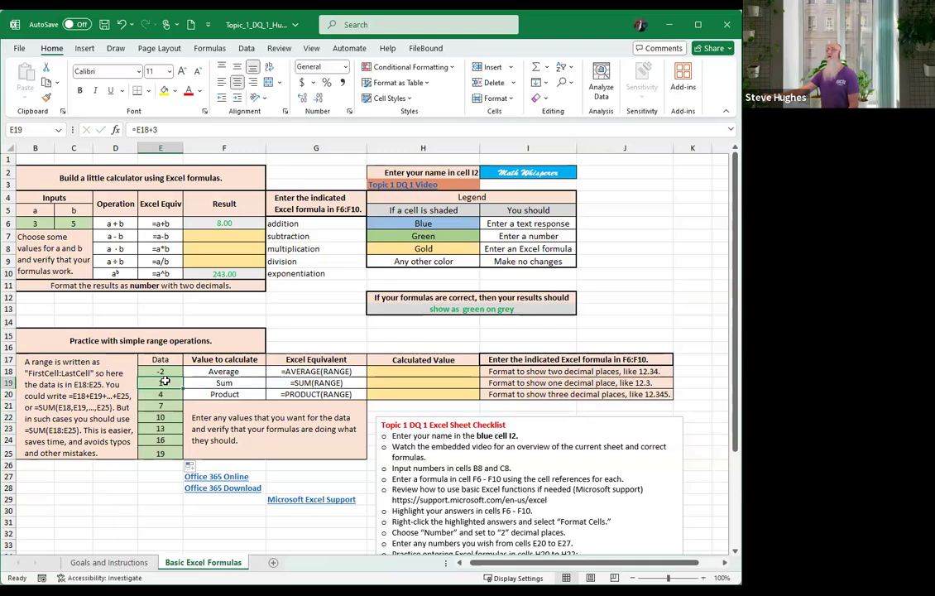
left_click(408, 398)
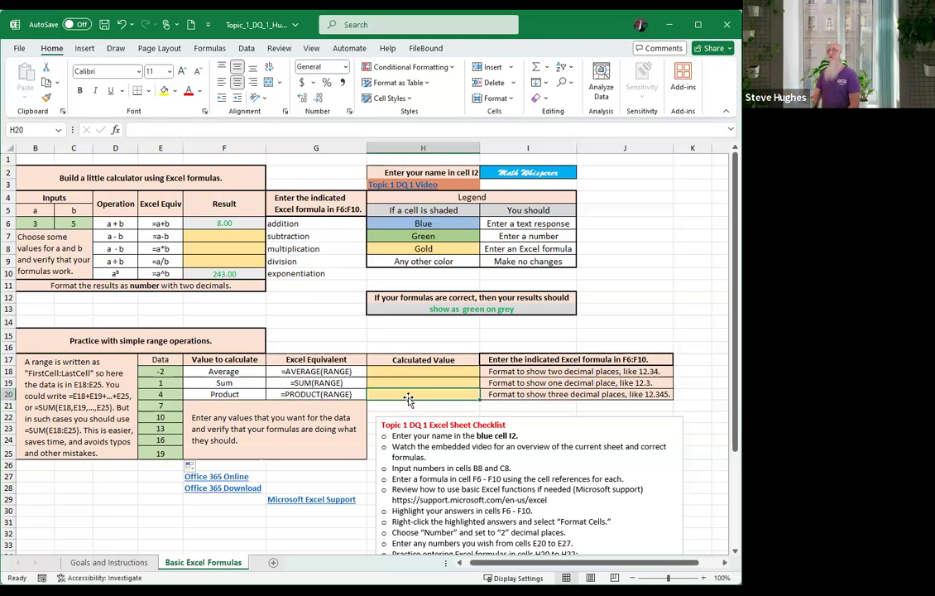
type("=")
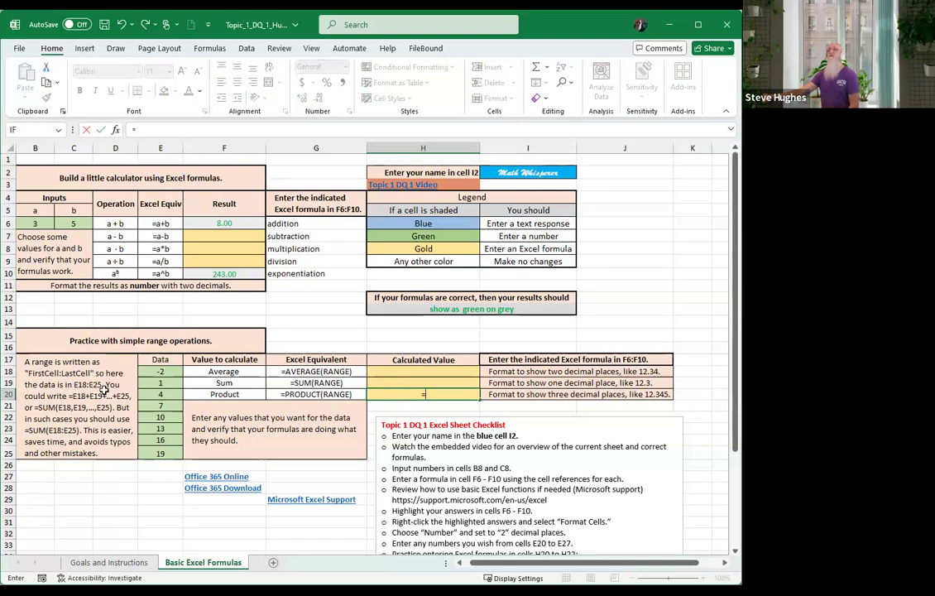
left_click(433, 394)
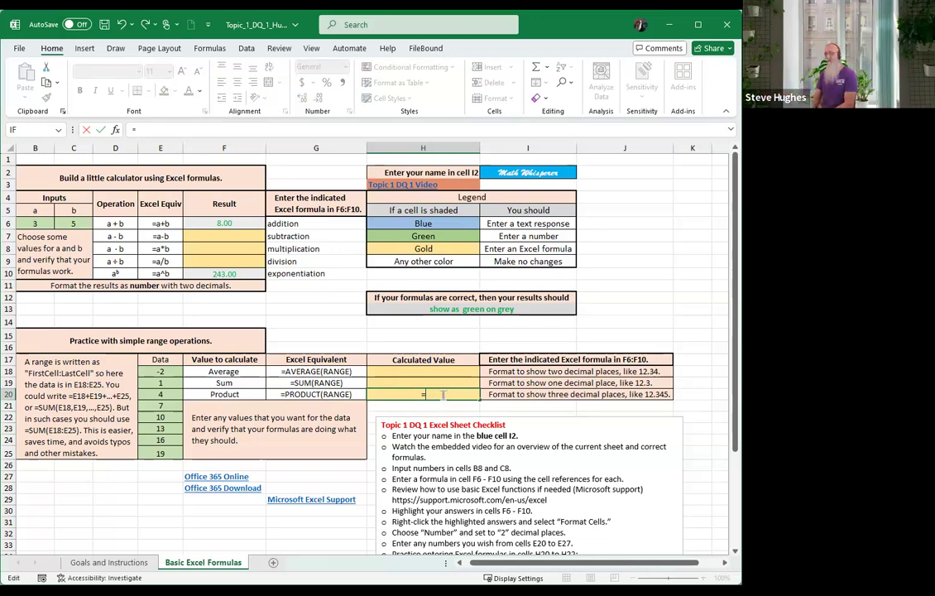
type("e")
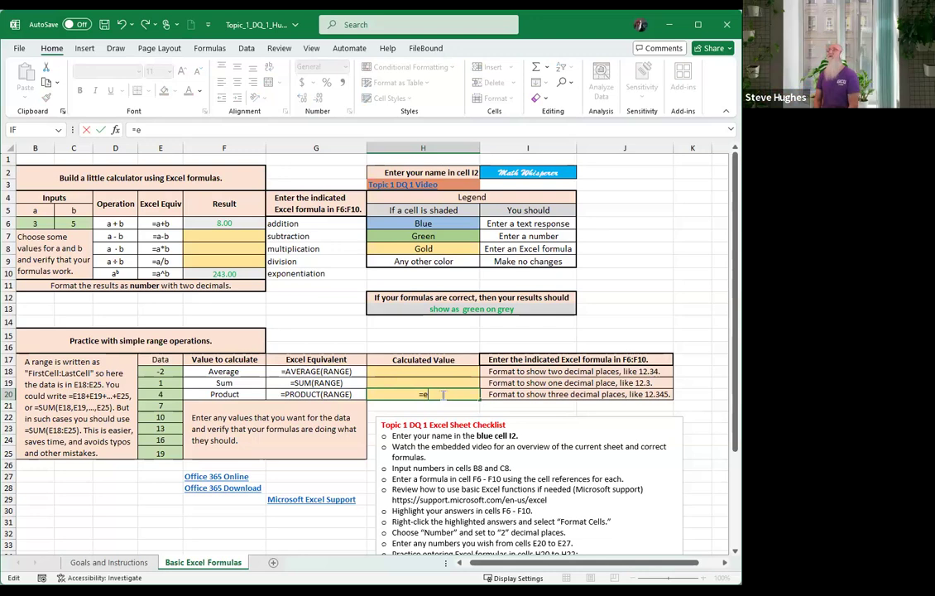
type("1")
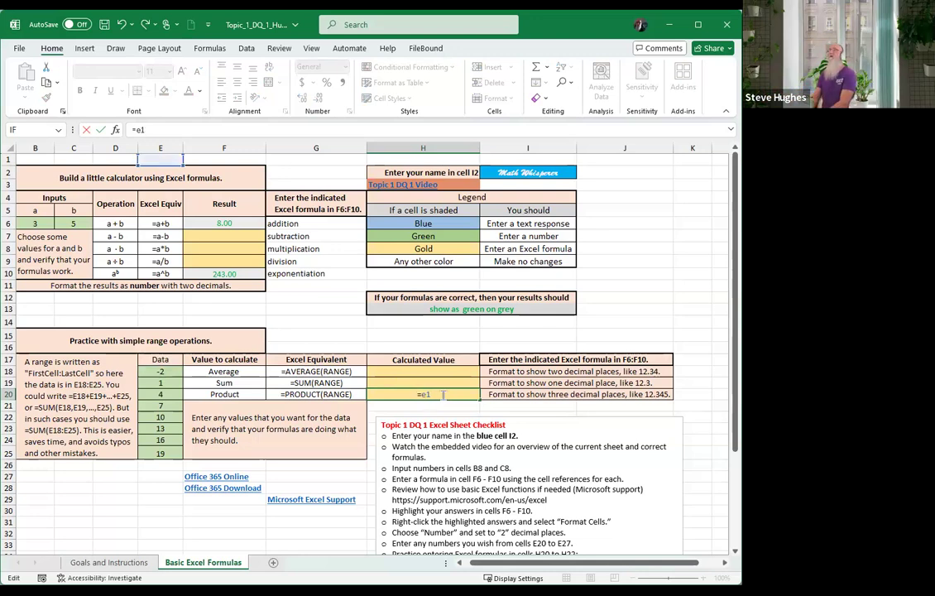
key("BackSpace")
key("BackSpace")
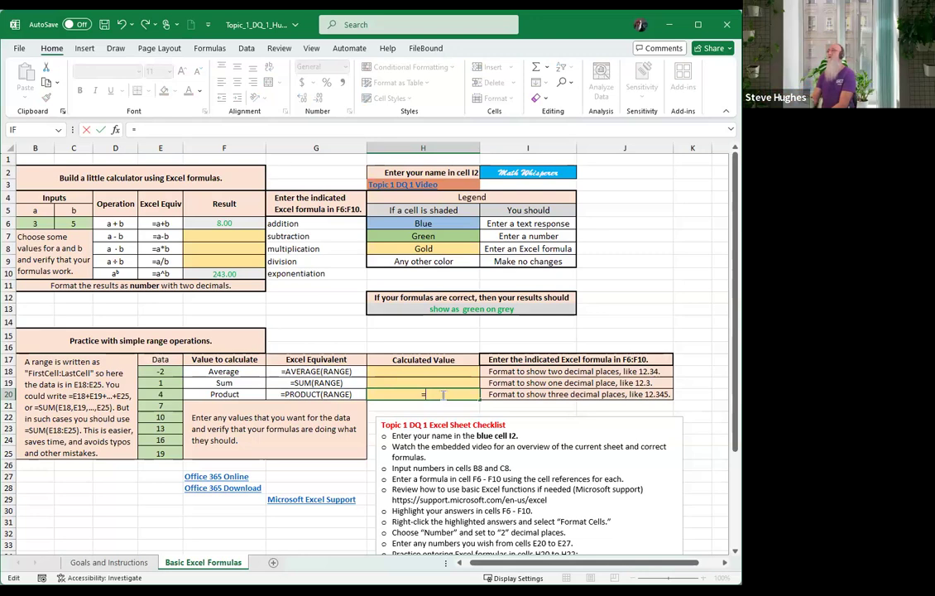
type("pro")
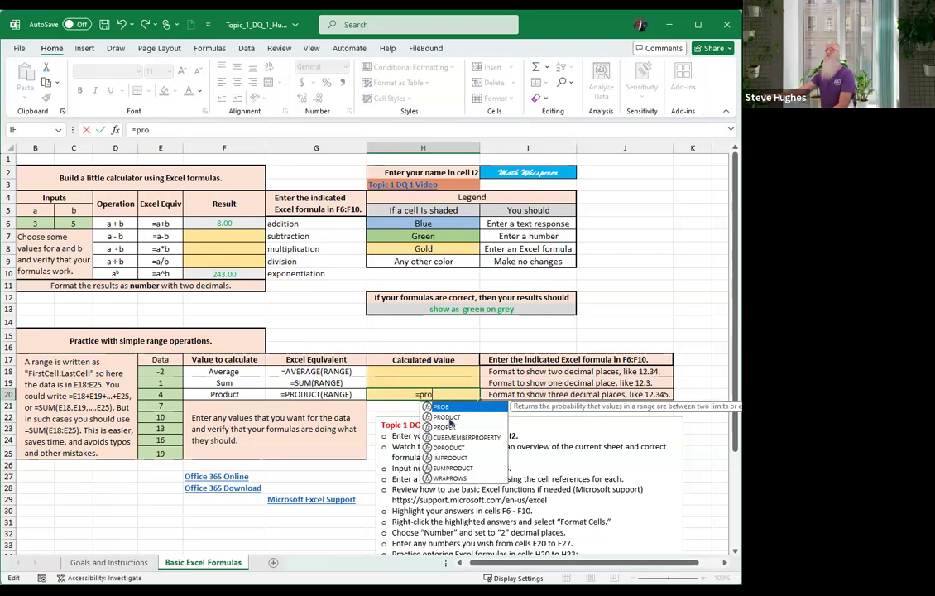
double_click(450, 418)
left_click_drag(161, 370, 165, 413)
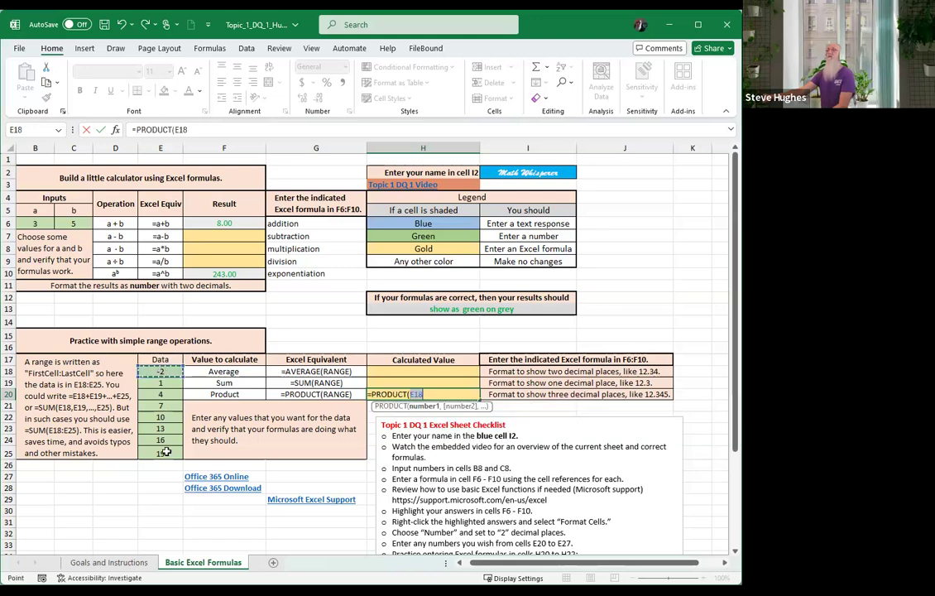
left_click(166, 451, "shift")
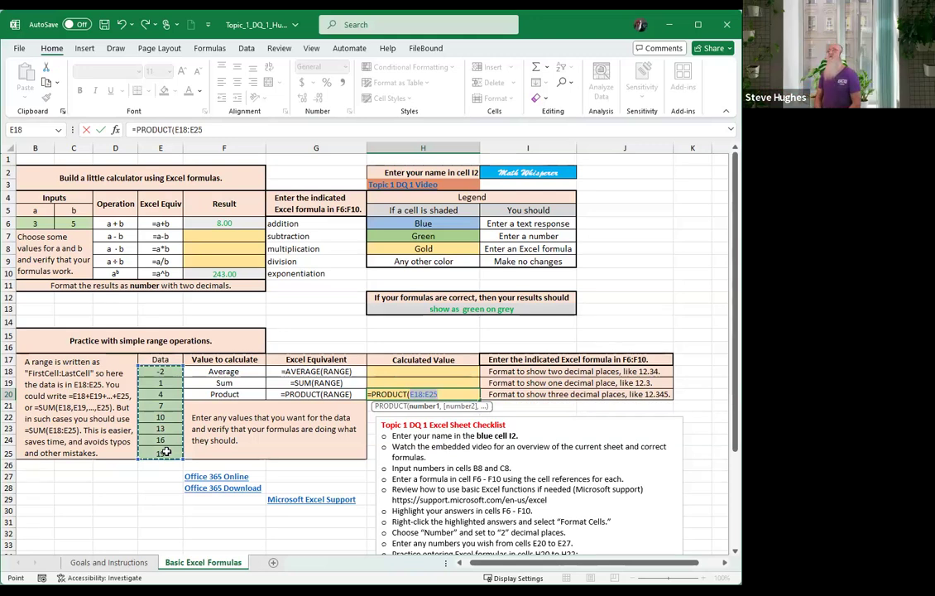
type(")")
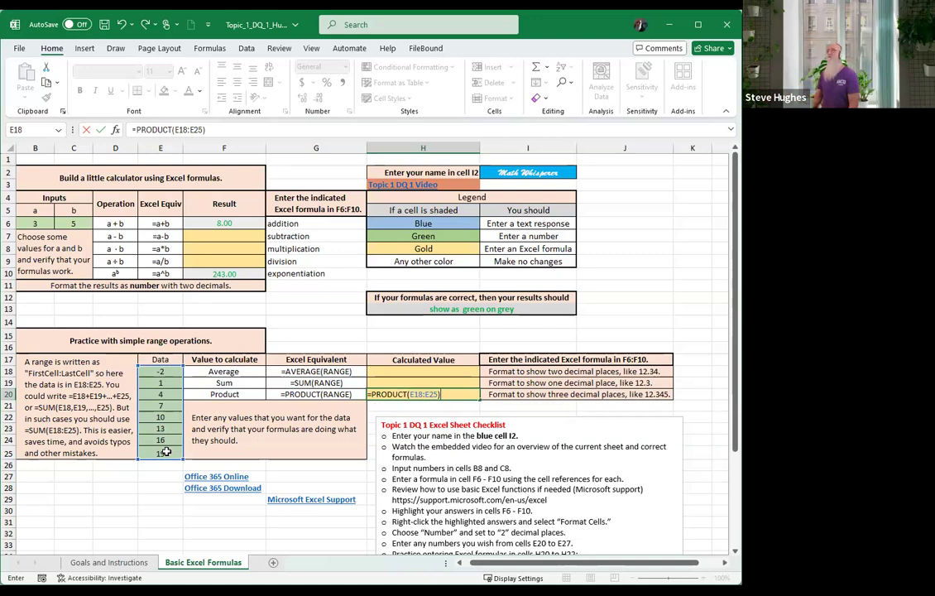
key("Return")
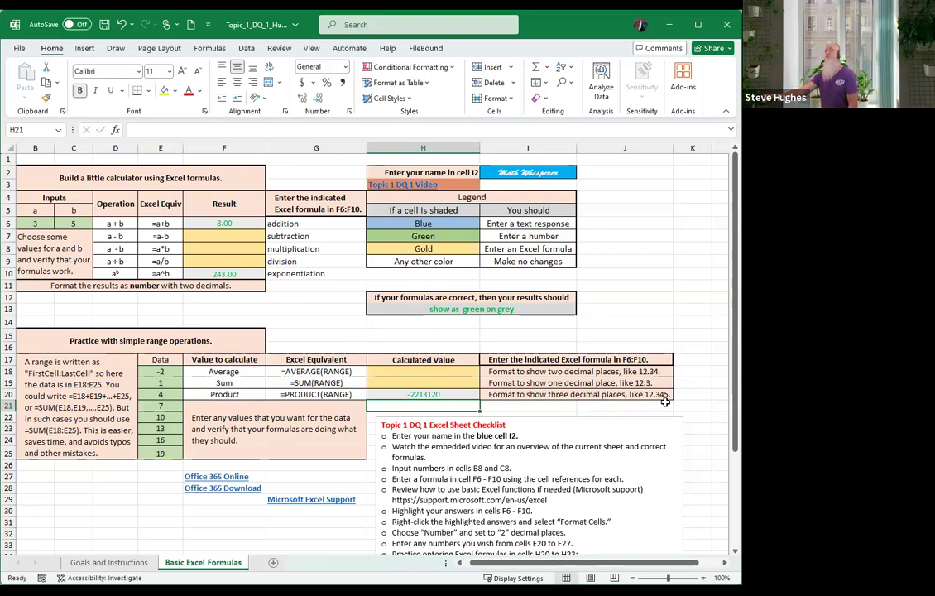
Add three decimal places to H20 so it shows -2213120.000
left_click(421, 394)
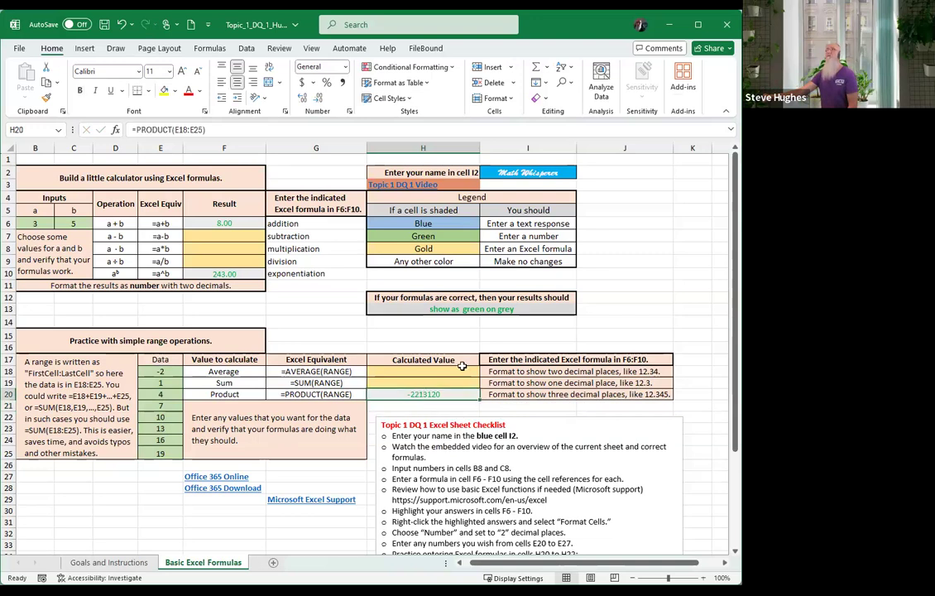
left_click(303, 99)
left_click(303, 99)
left_click(303, 98)
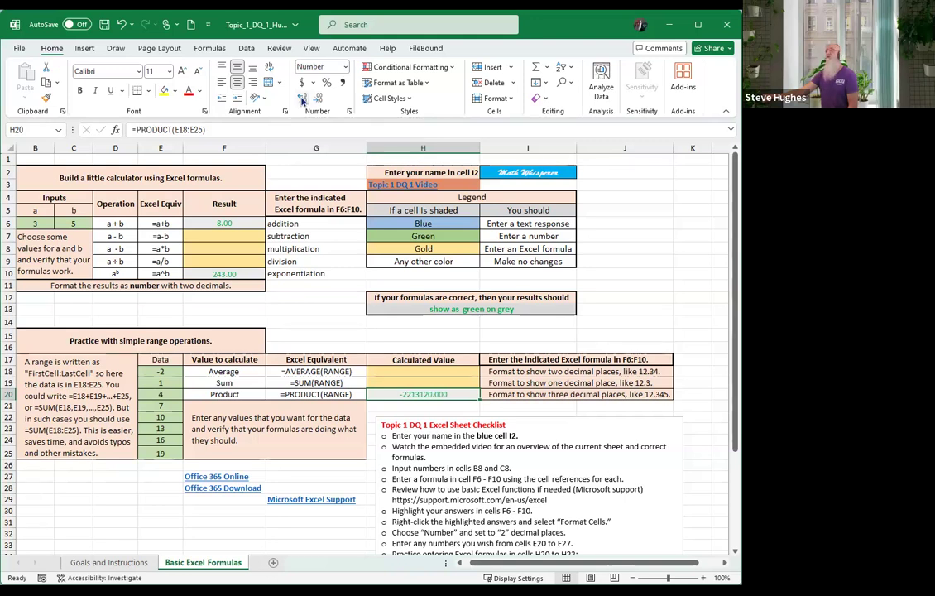